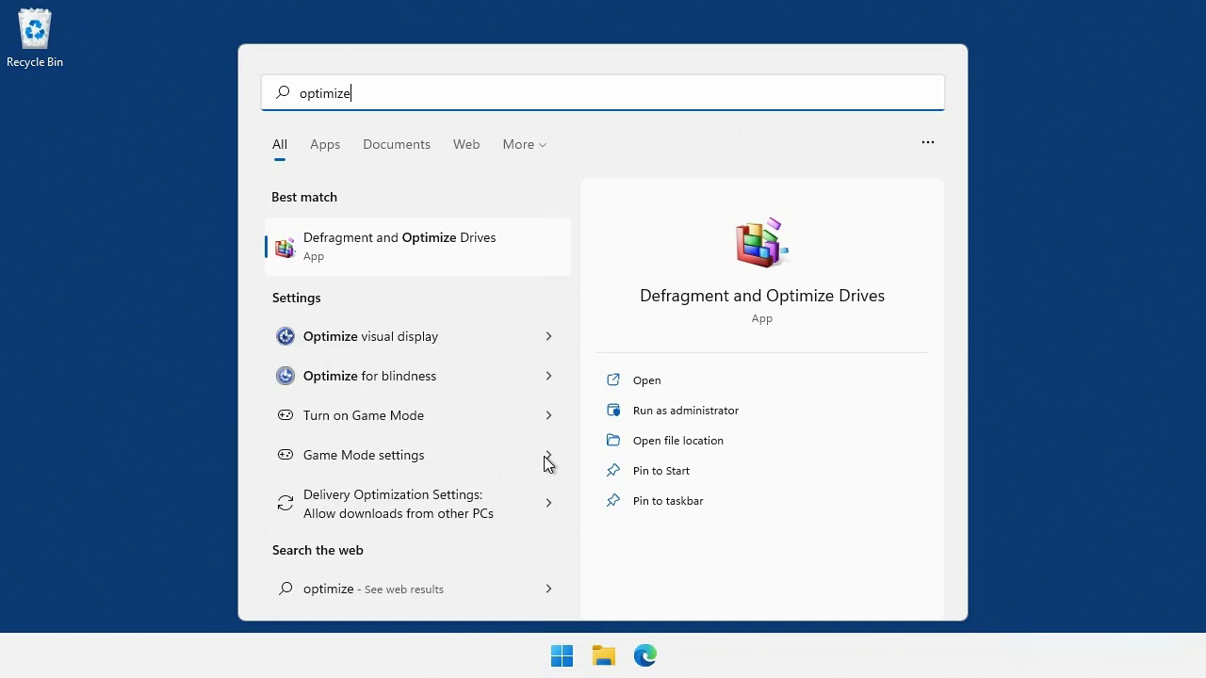
Step: Open Defragment and Optimize Drives and optimize the C: drive
{"action": "left_click", "coordinate": [432, 262]}
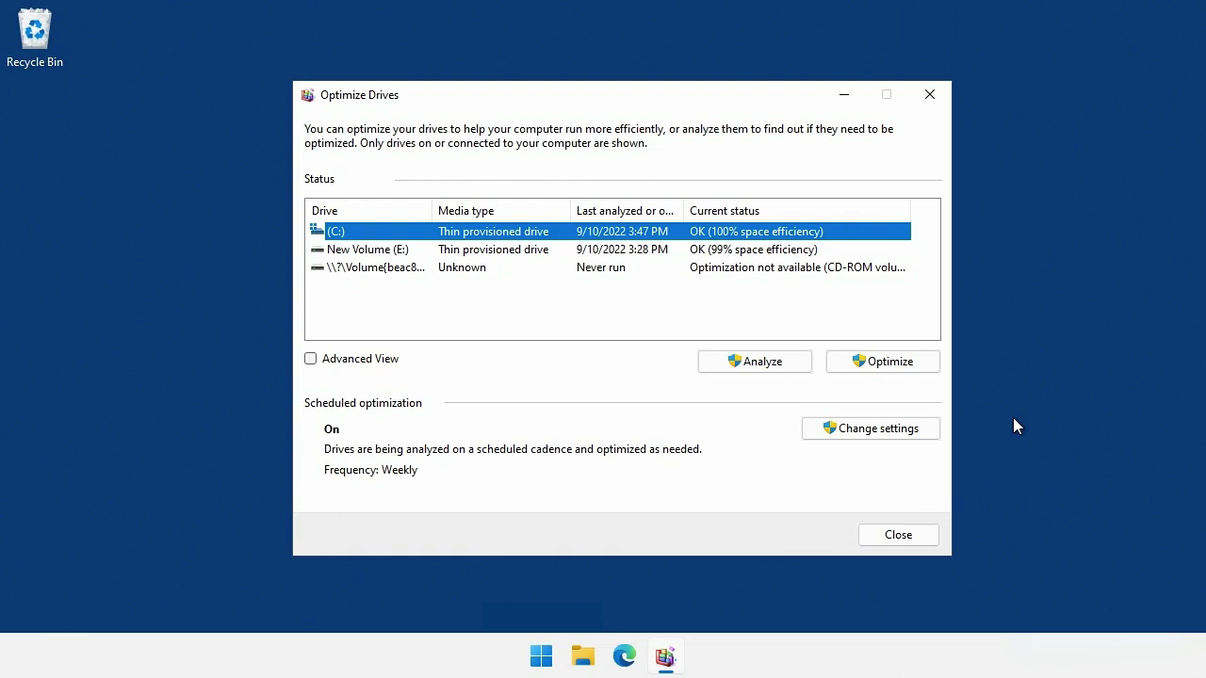
{"action": "left_click", "coordinate": [899, 369]}
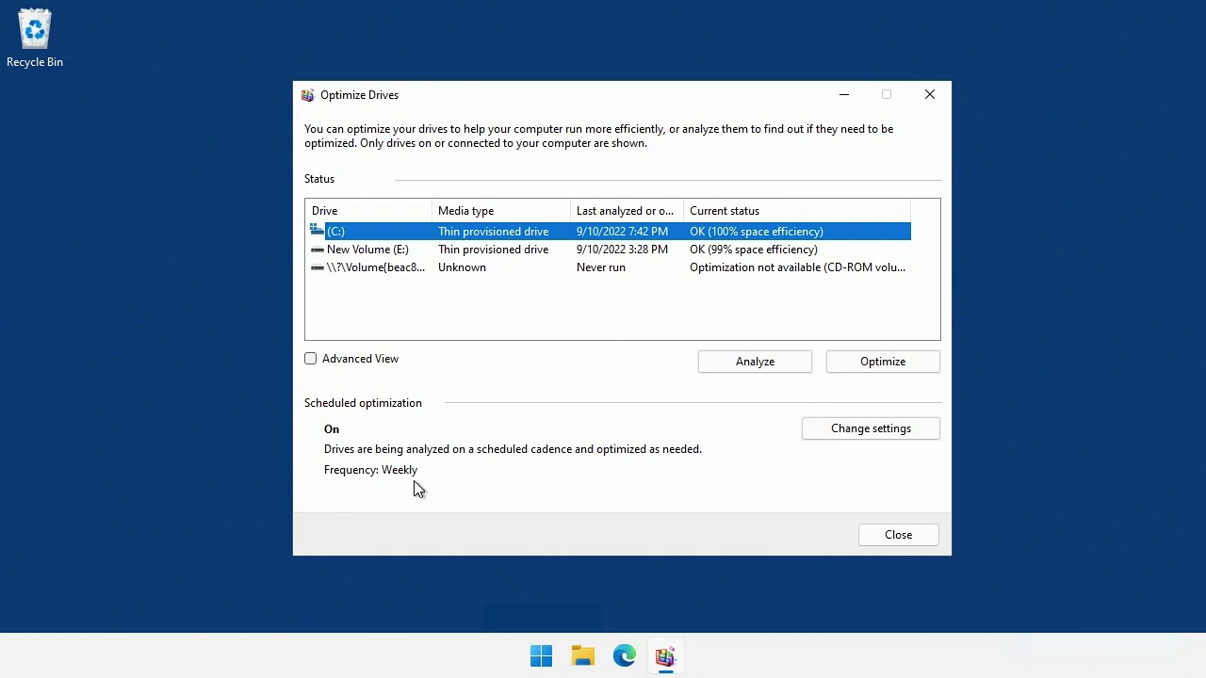
Step: Open the drive optimization schedule, switch scheduled runs off and back on, and choose the Weekly frequency
{"action": "left_click", "coordinate": [859, 435]}
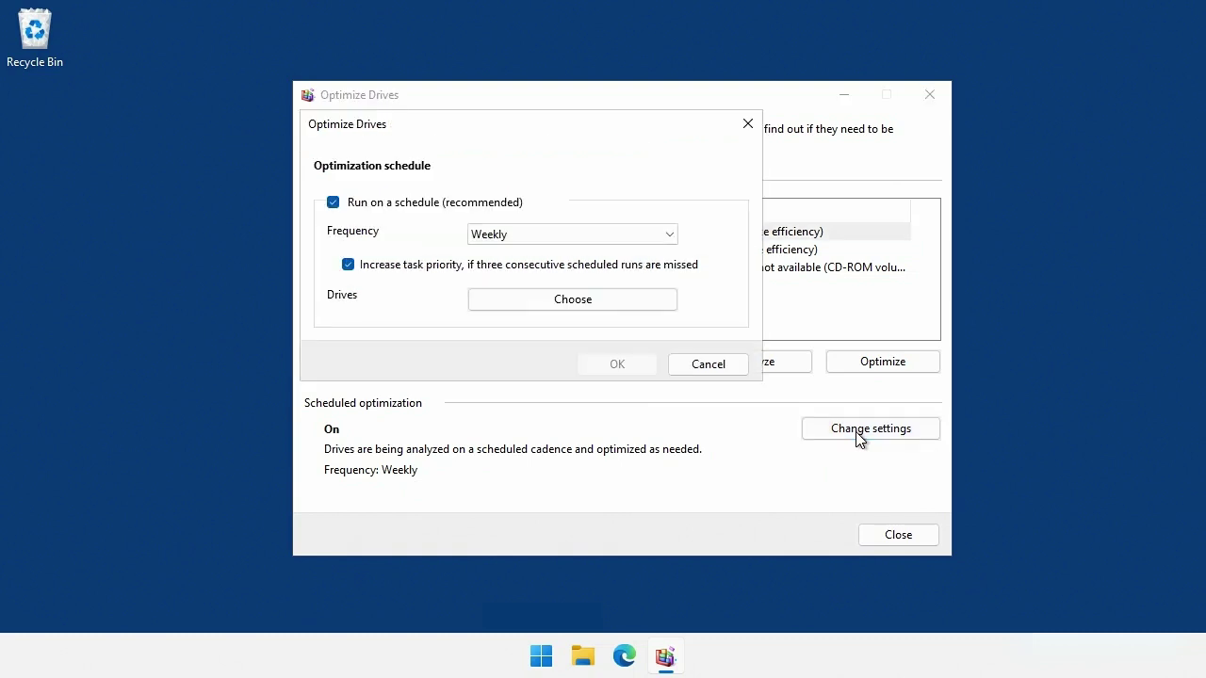
{"action": "left_click", "coordinate": [334, 203]}
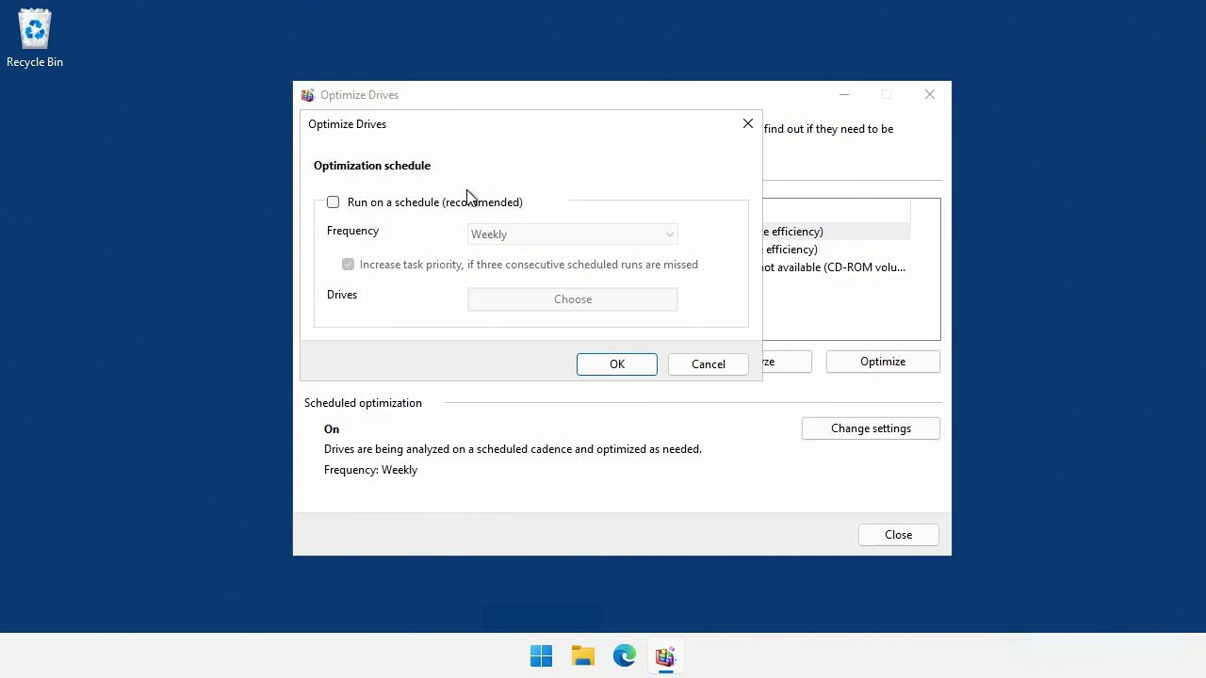
{"action": "left_click", "coordinate": [334, 202]}
{"action": "left_click", "coordinate": [567, 237]}
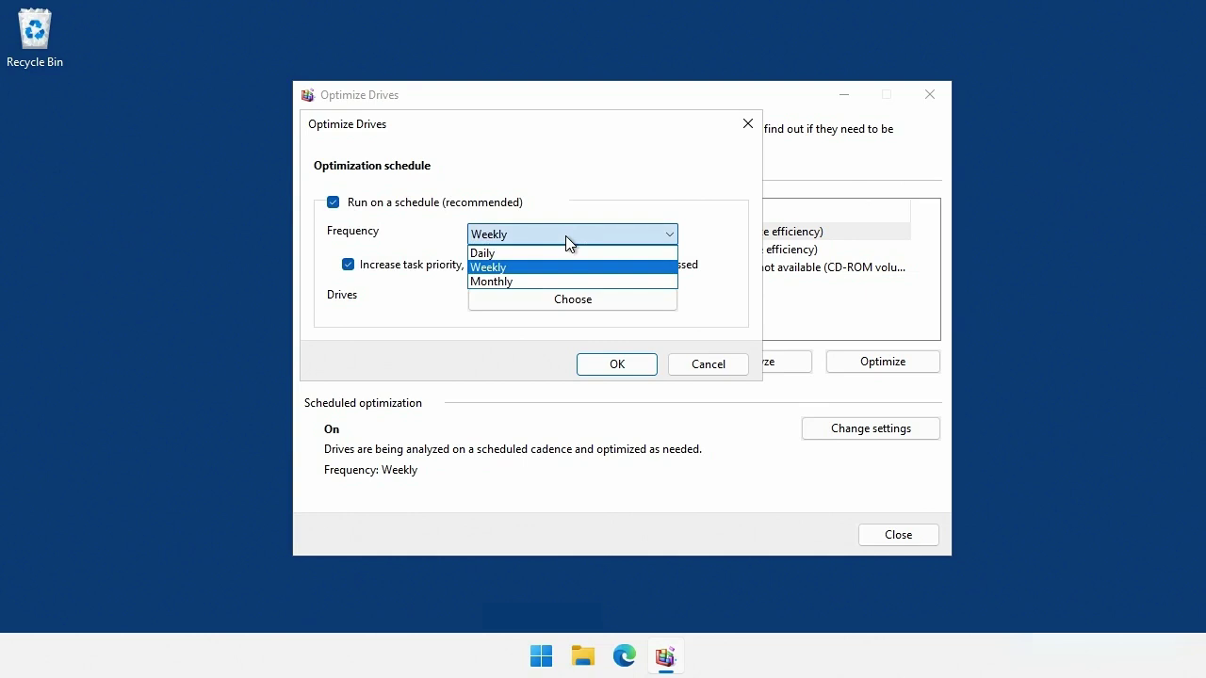
{"action": "left_click", "coordinate": [565, 268]}
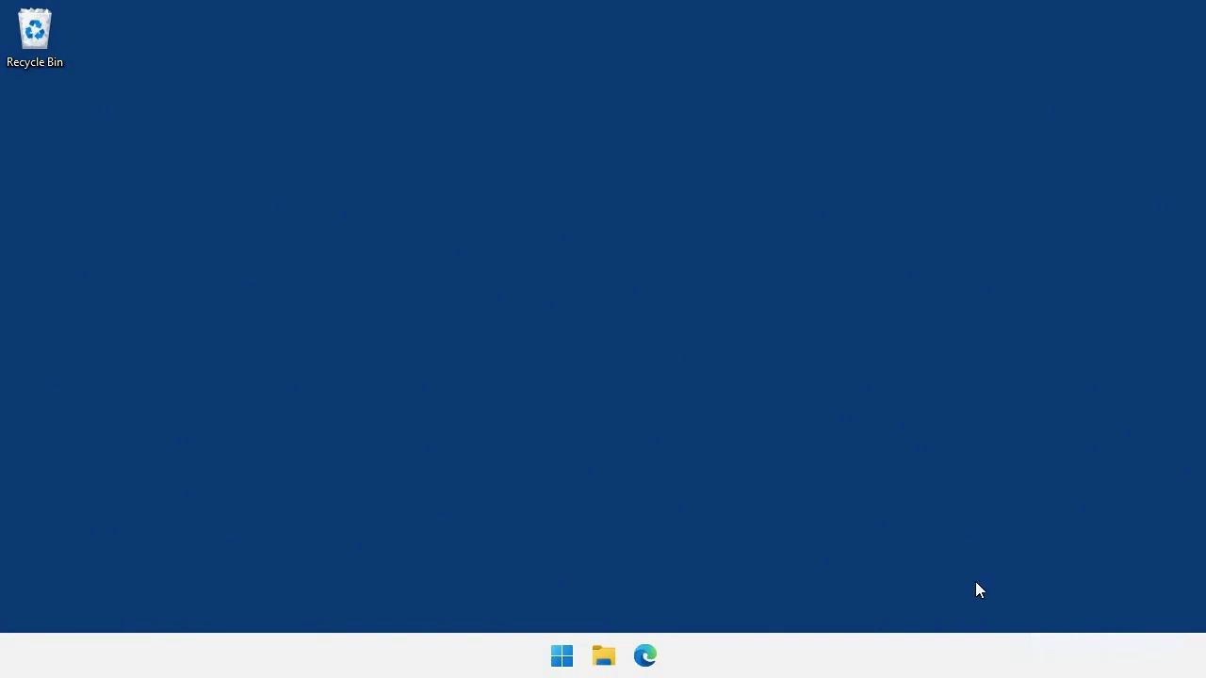
Step: Find the Windows backup settings by searching for "backups" and review which folders OneDrive syncs
{"action": "left_click", "coordinate": [570, 661]}
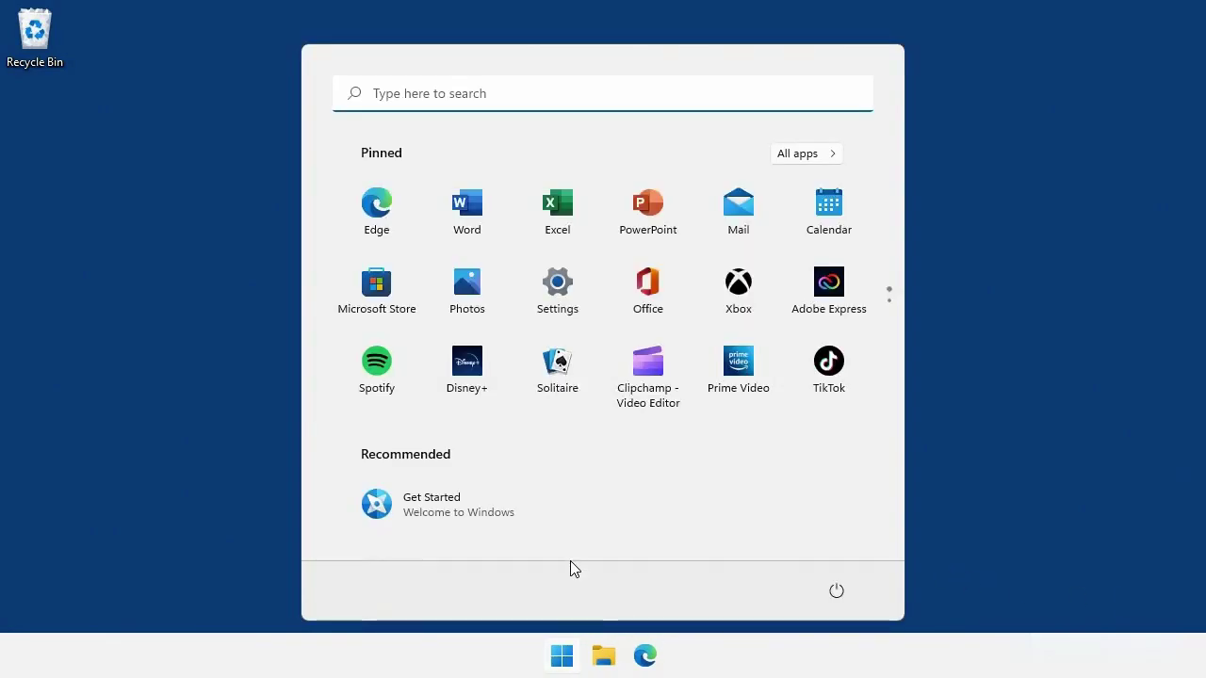
{"action": "type", "text": "backups"}
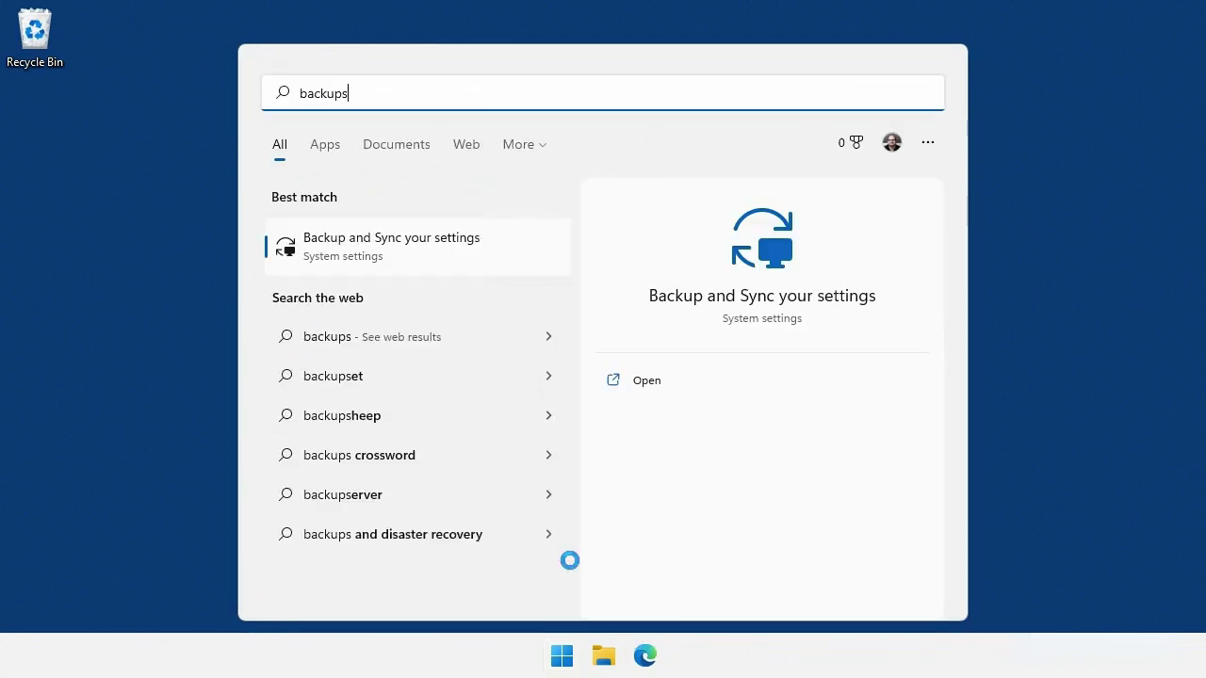
{"action": "left_click", "coordinate": [463, 260]}
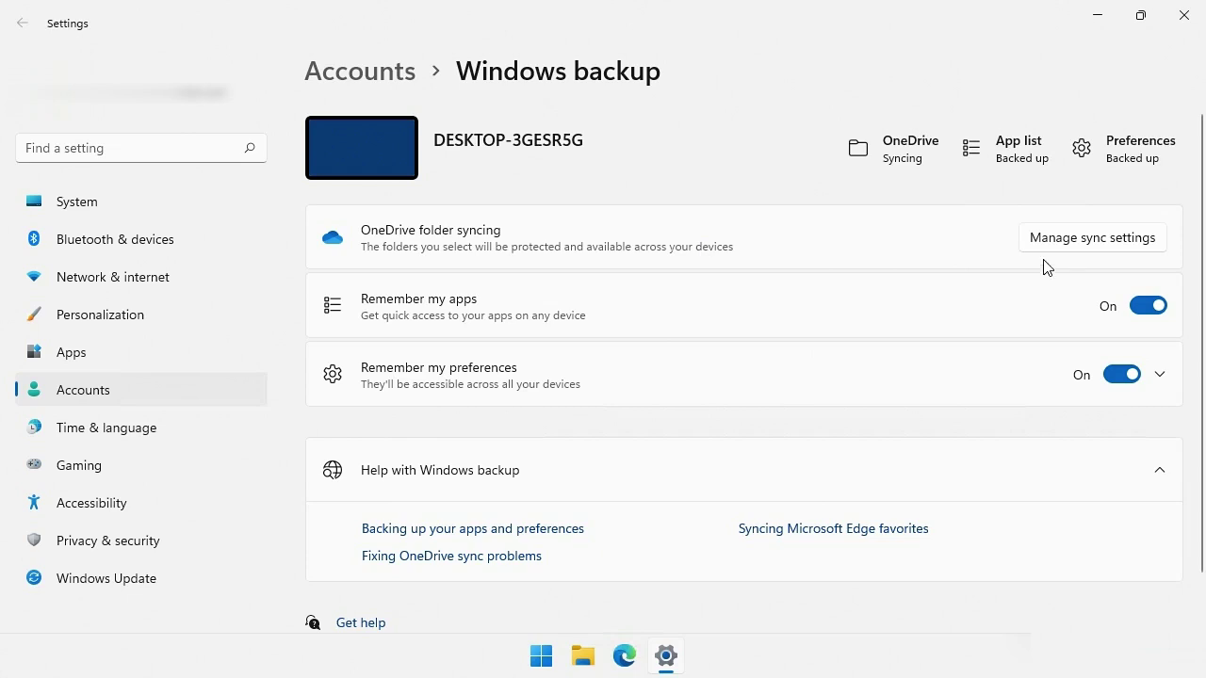
{"action": "left_click", "coordinate": [1064, 248]}
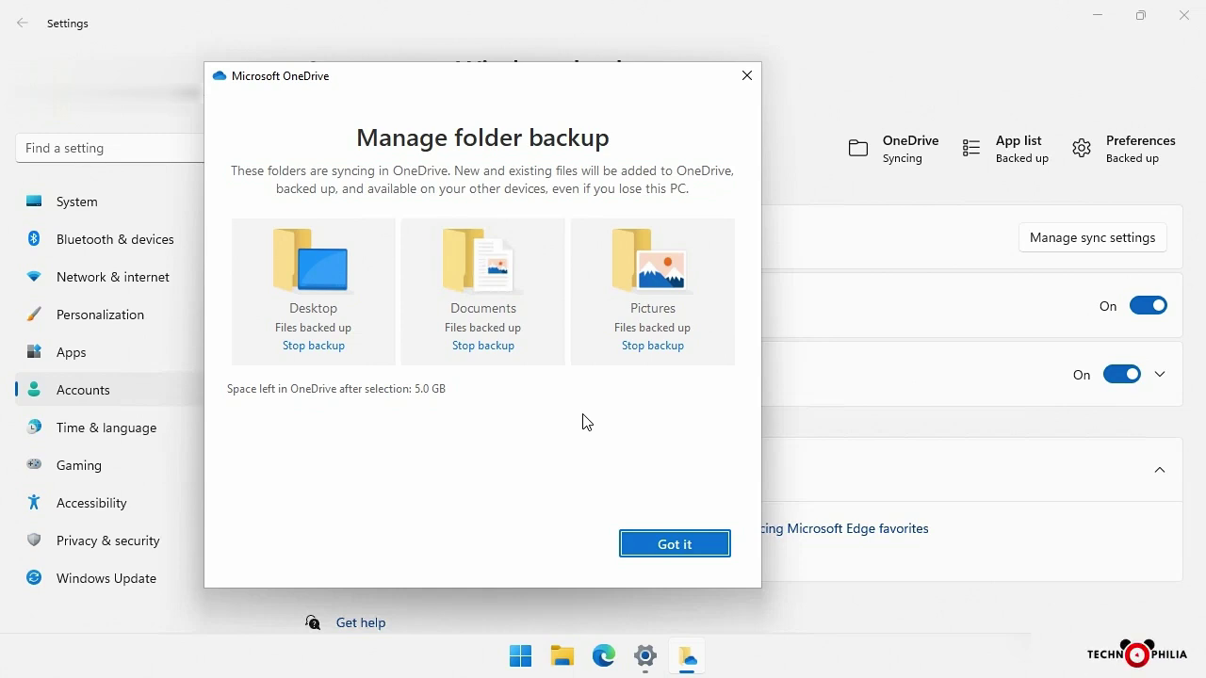
{"action": "left_click", "coordinate": [672, 544]}
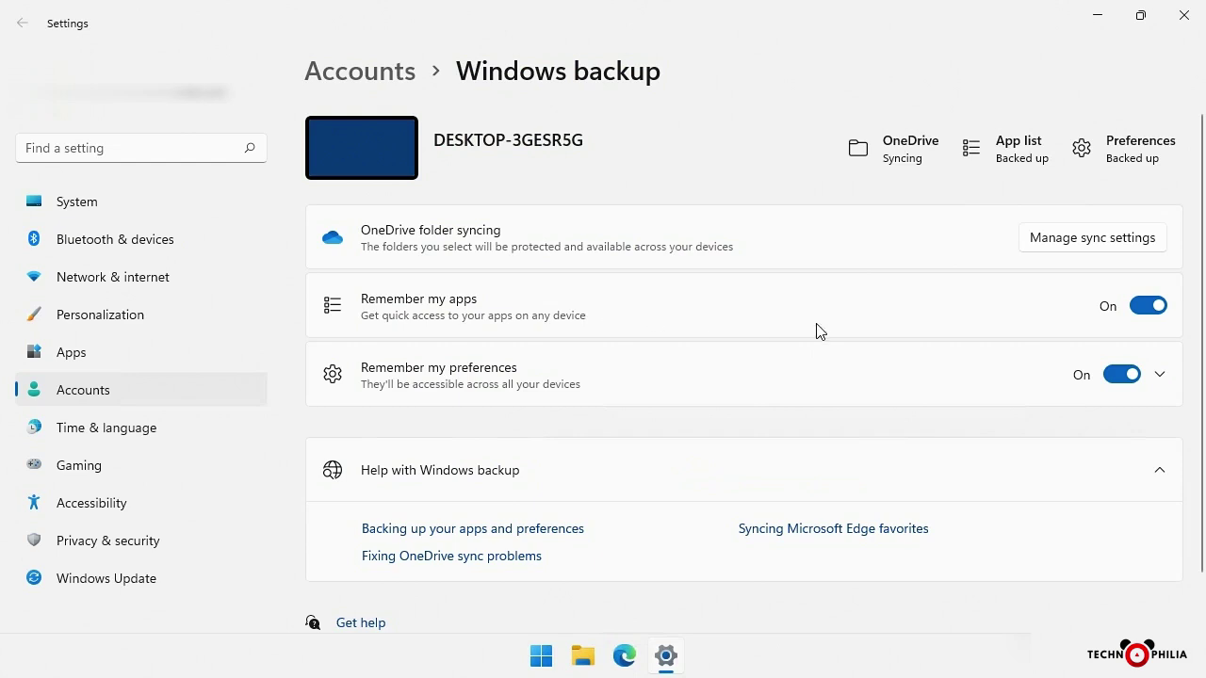
Step: Turn Remember my apps off and back on, and do the same with Remember my preferences
{"action": "left_click", "coordinate": [1158, 315]}
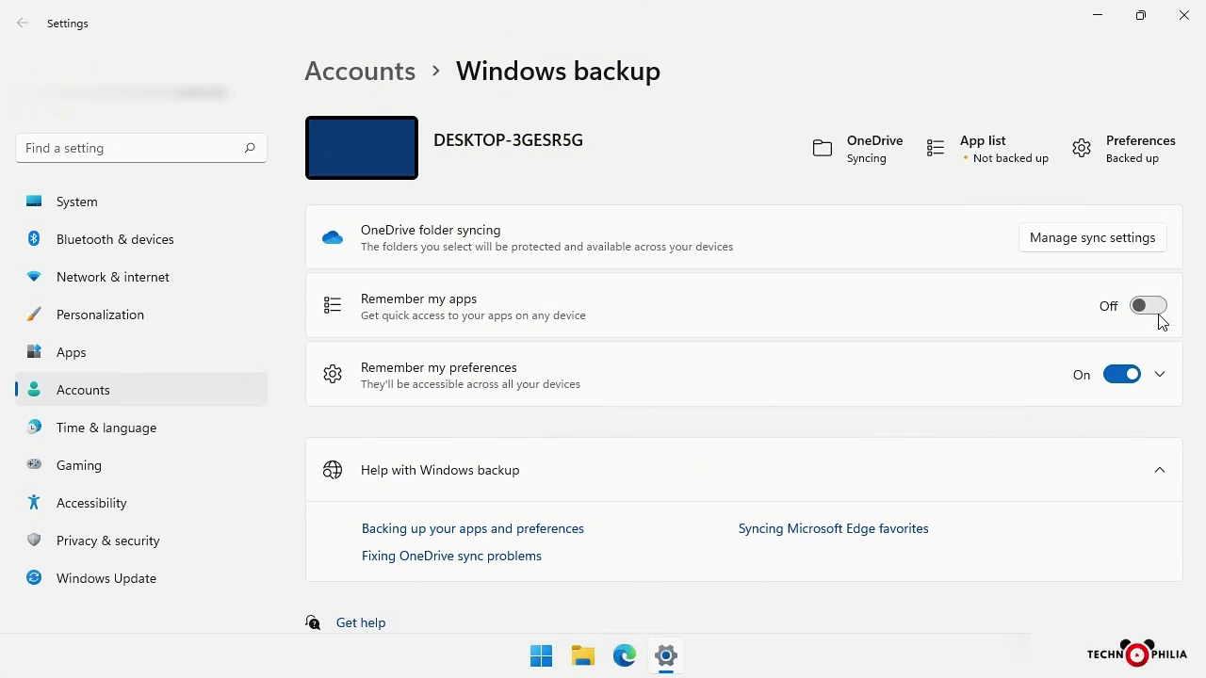
{"action": "left_click", "coordinate": [1159, 321]}
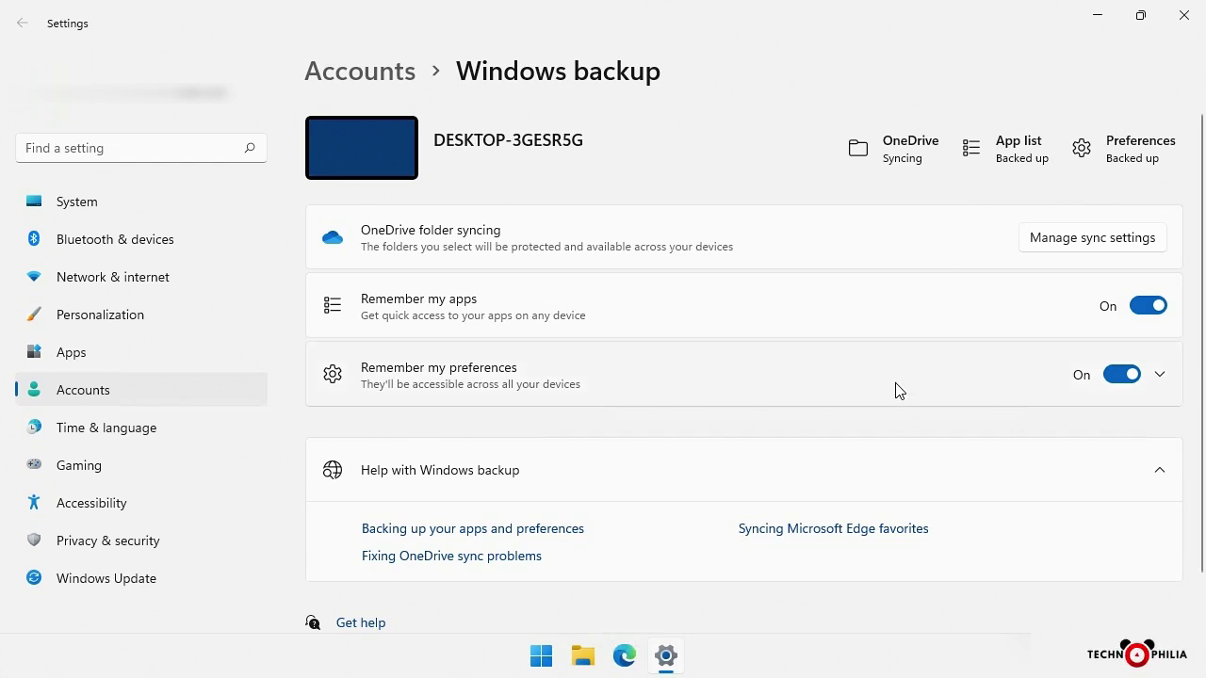
{"action": "left_click", "coordinate": [1123, 382]}
{"action": "left_click", "coordinate": [1123, 382]}
Step: Expand the Remember my preferences options and switch Language preferences off and back on
{"action": "left_click", "coordinate": [1162, 381]}
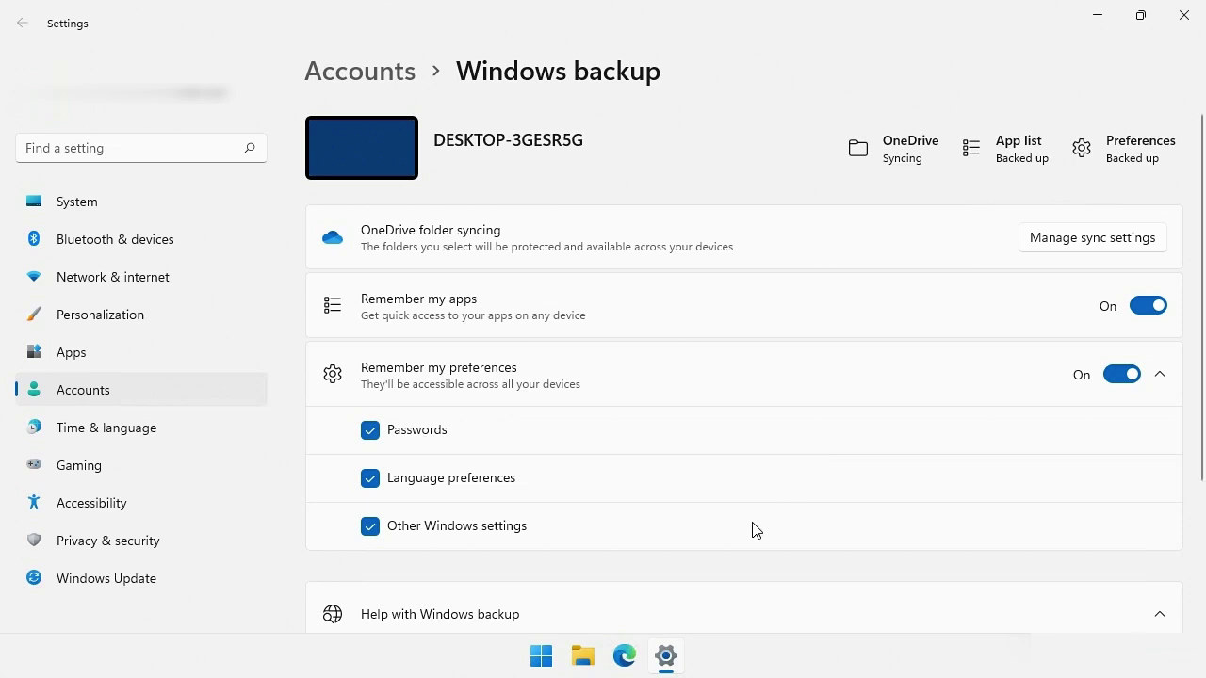
{"action": "left_click", "coordinate": [367, 482]}
{"action": "left_click", "coordinate": [368, 483]}
Step: Minimize Settings and create a text document on the desktop, keeping its default name
{"action": "left_click", "coordinate": [1096, 15]}
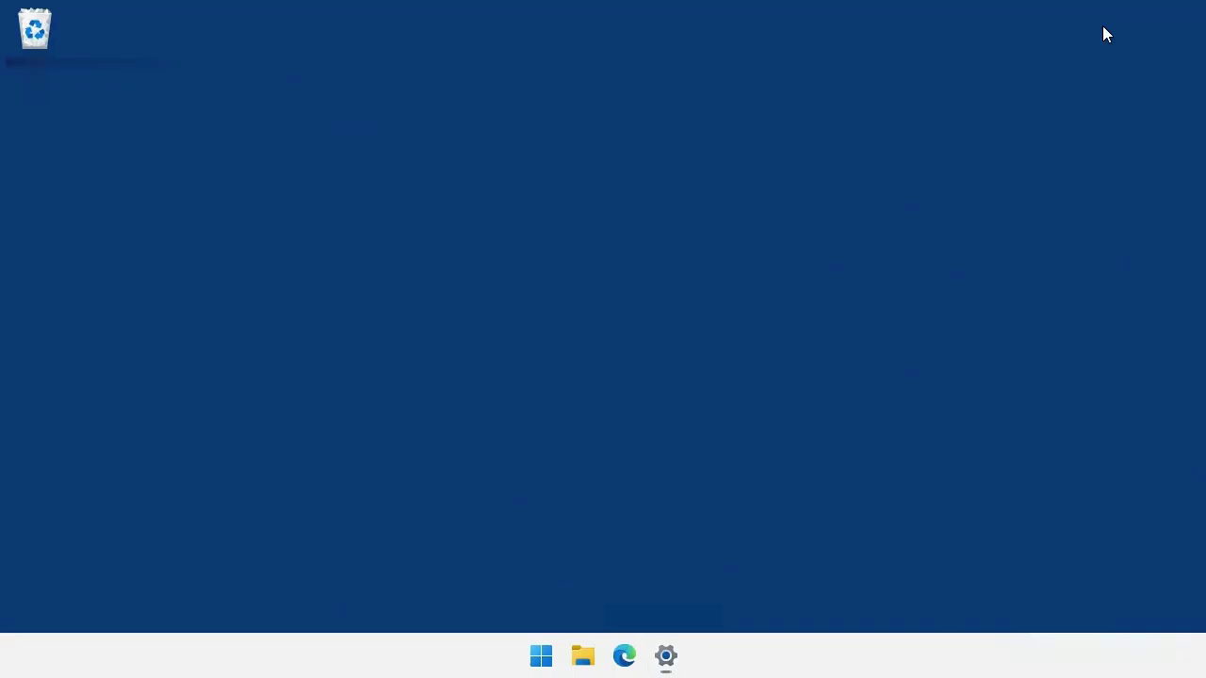
{"action": "right_click", "coordinate": [44, 151]}
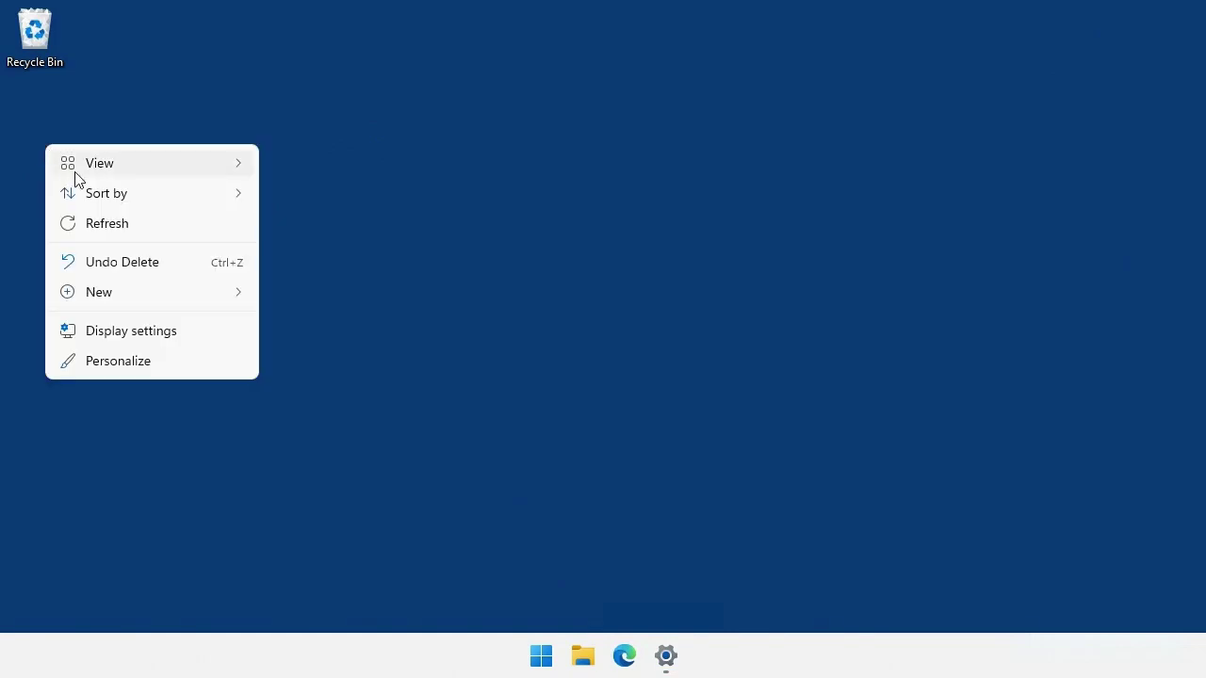
{"action": "mouse_move", "coordinate": [111, 297]}
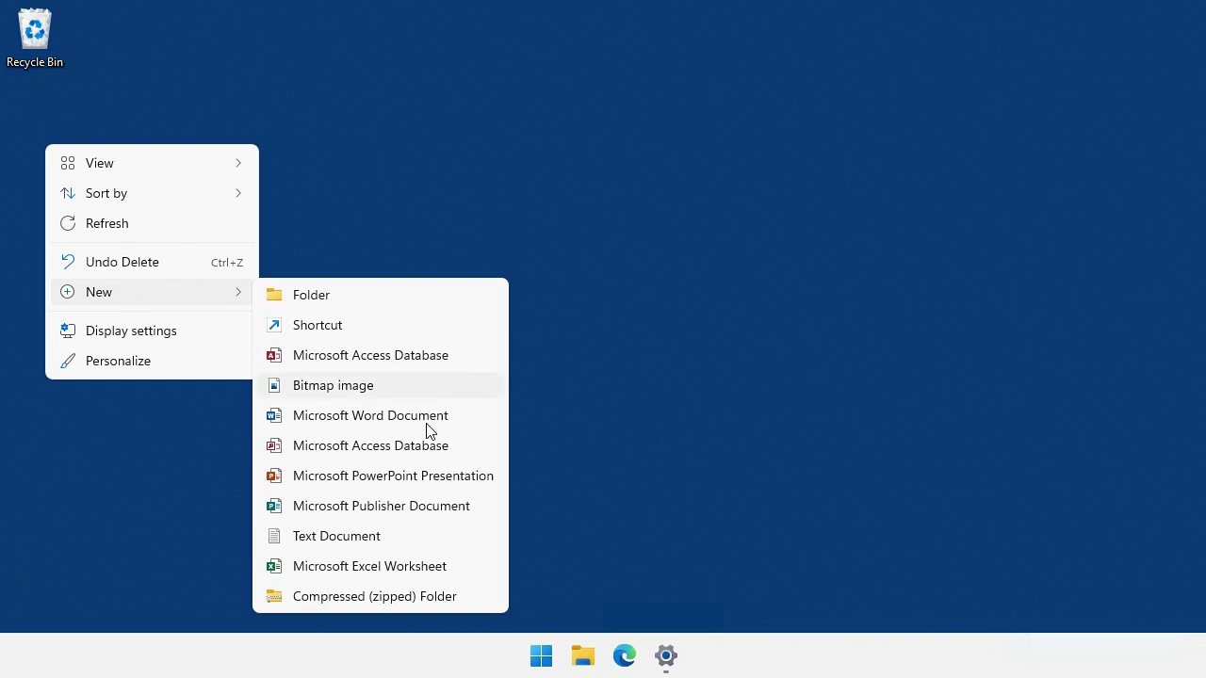
{"action": "left_click", "coordinate": [389, 537]}
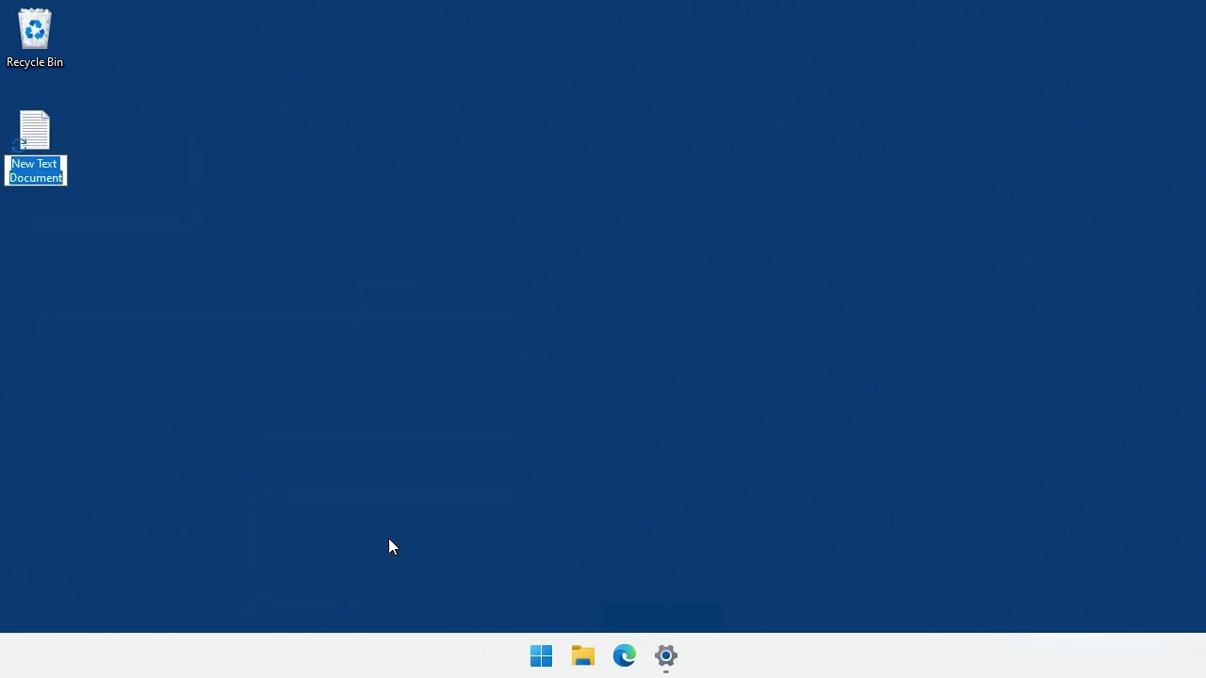
{"action": "left_click", "coordinate": [39, 130]}
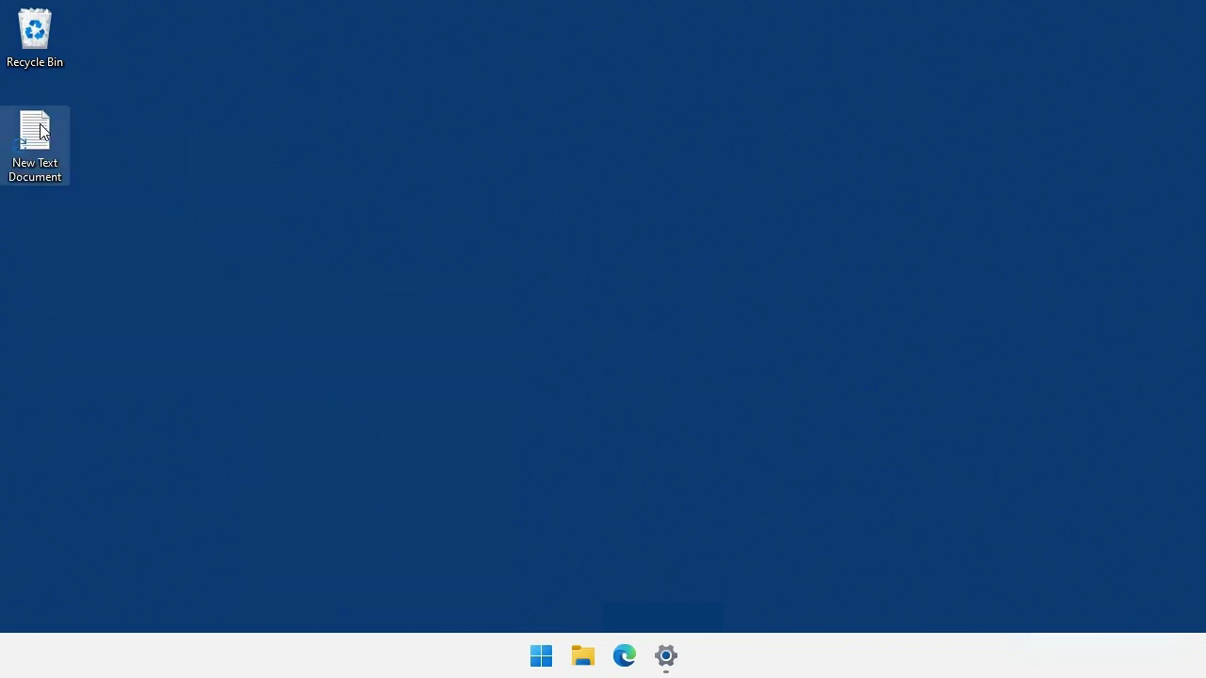
Step: Write "Hello World" in the new desktop text document, save the change and close it
{"action": "double_click", "coordinate": [65, 146]}
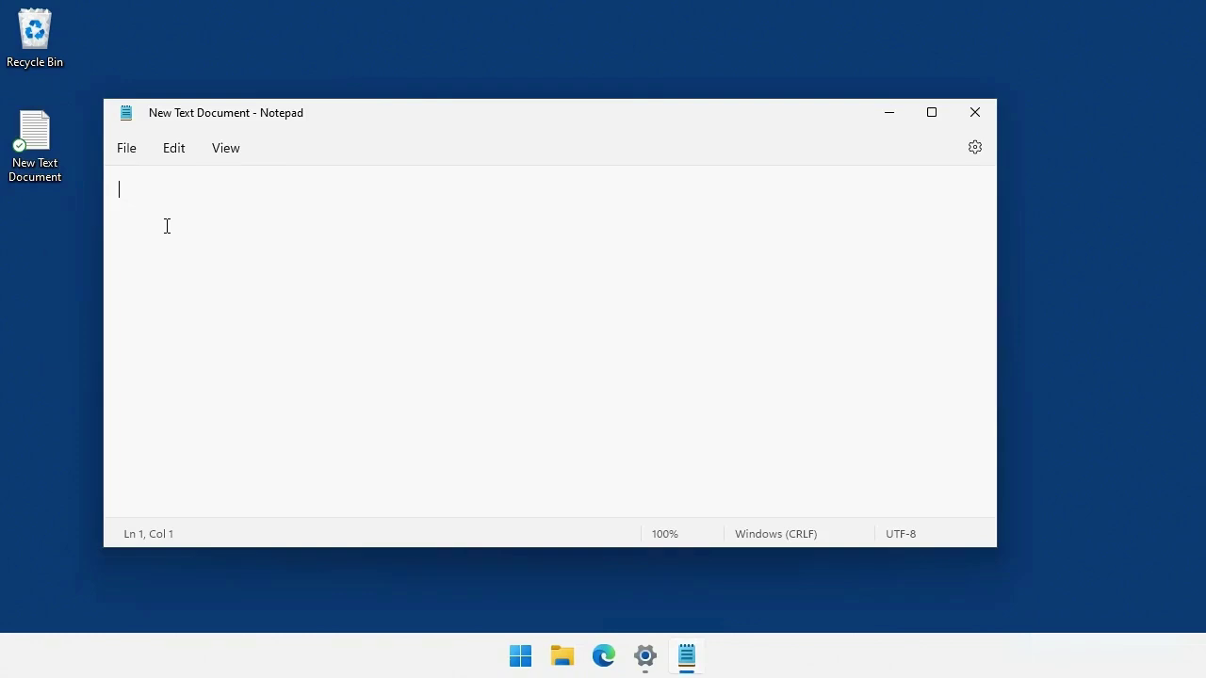
{"action": "type", "text": "Hello "}
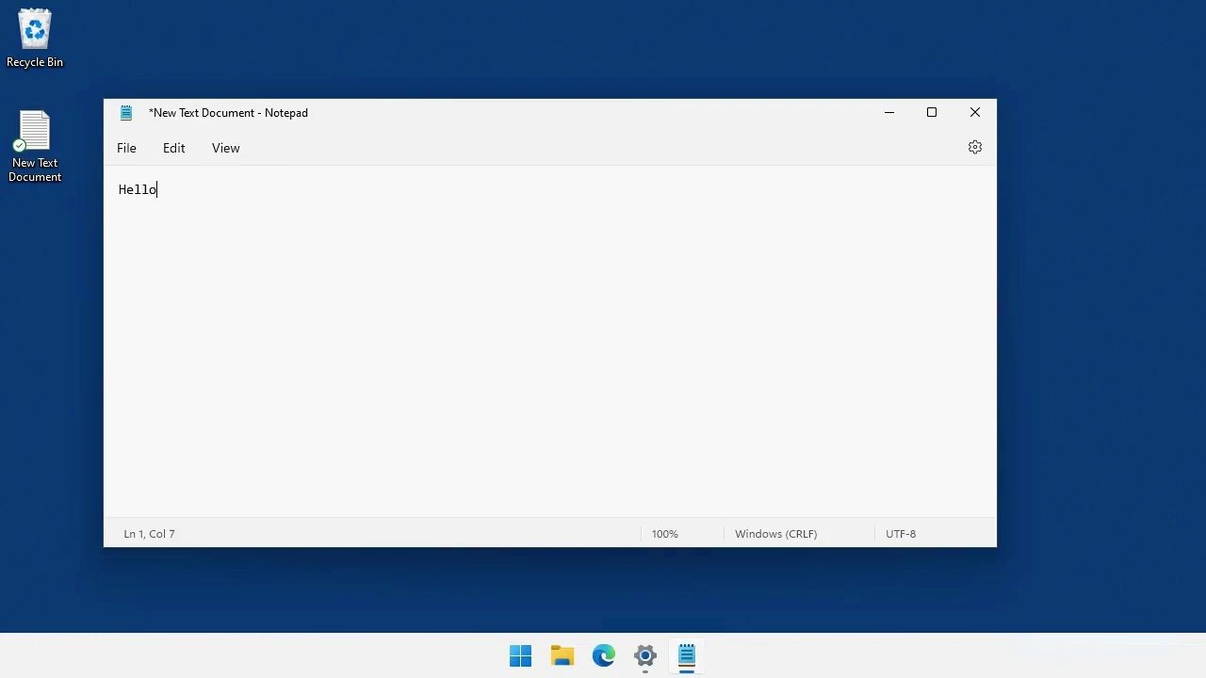
{"action": "type", "text": "World"}
{"action": "left_click", "coordinate": [975, 111]}
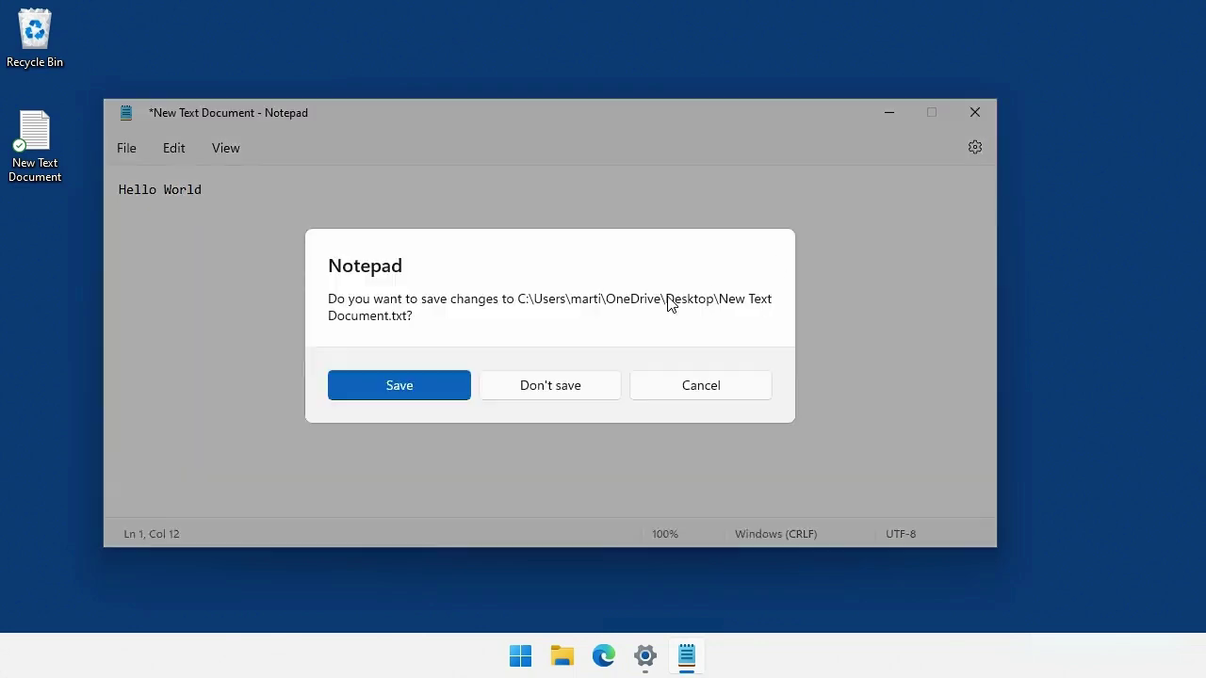
{"action": "left_click", "coordinate": [461, 381]}
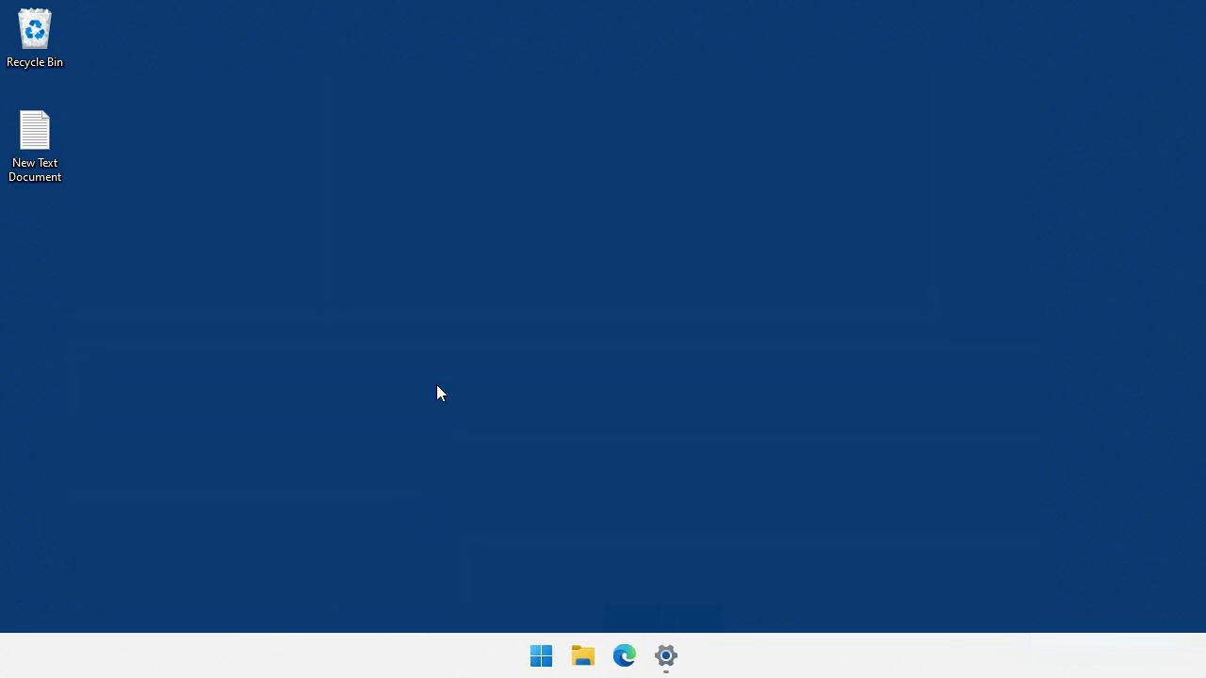
Step: Switch to Edge, go to onedrive.com and dismiss the storage plan offer
{"action": "left_click", "coordinate": [624, 659]}
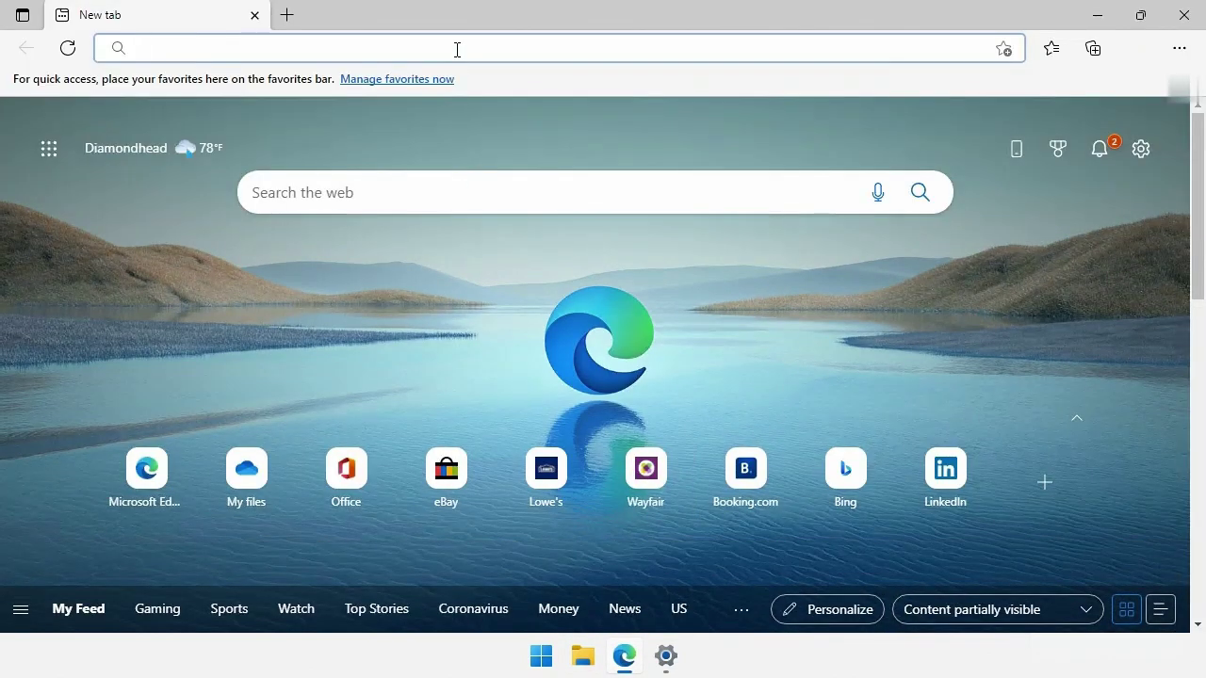
{"action": "type", "text": "onedrive.com"}
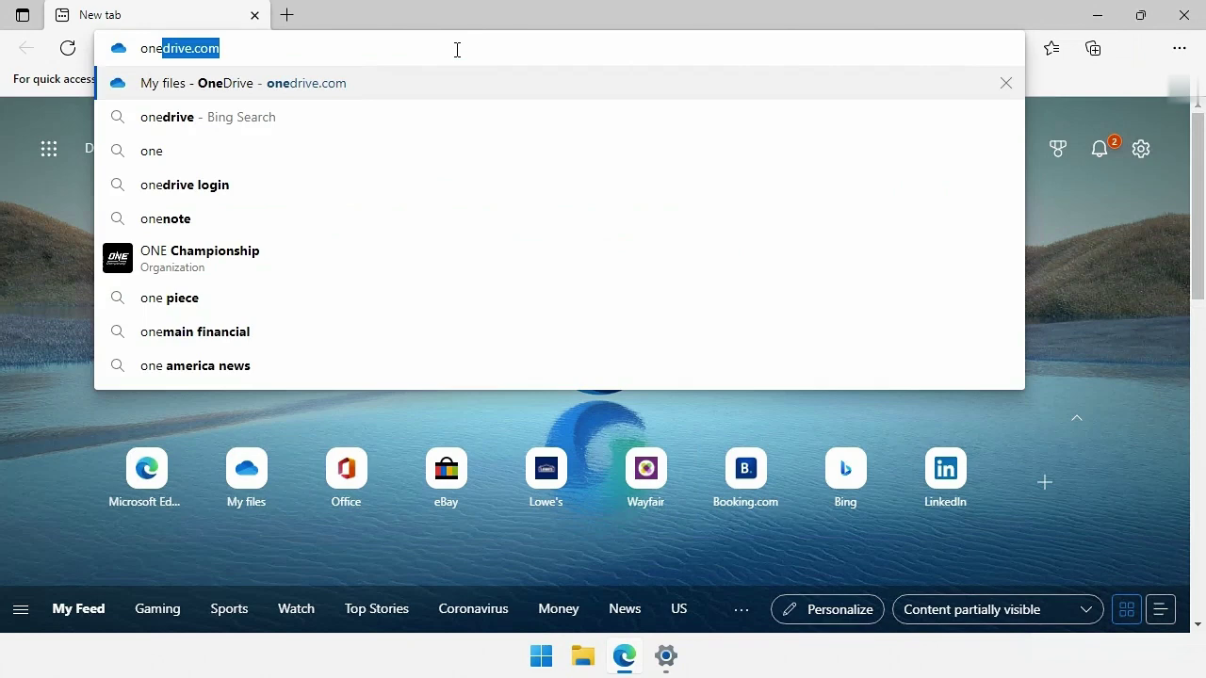
{"action": "key", "text": "Return"}
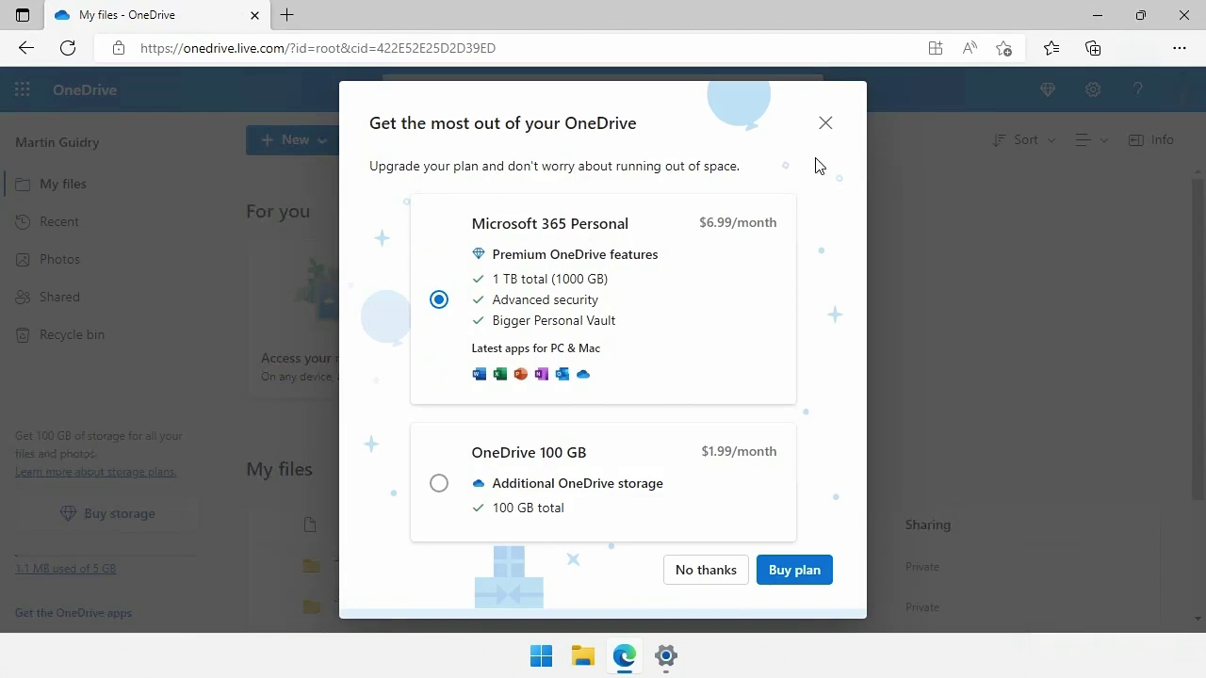
{"action": "left_click", "coordinate": [825, 124]}
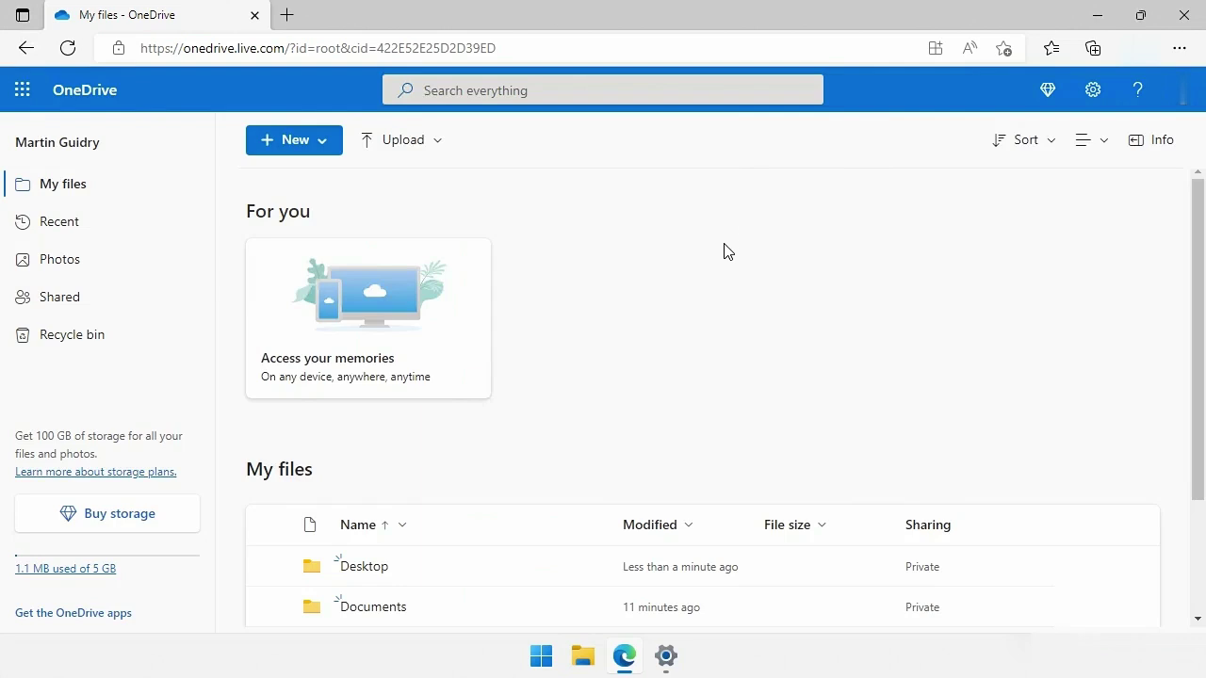
Step: View New Text Document.txt in OneDrive's Desktop folder, declining the collaboration prompt, and close the browser
{"action": "scroll", "coordinate": [723, 251], "scroll_direction": "down", "scroll_amount": 2}
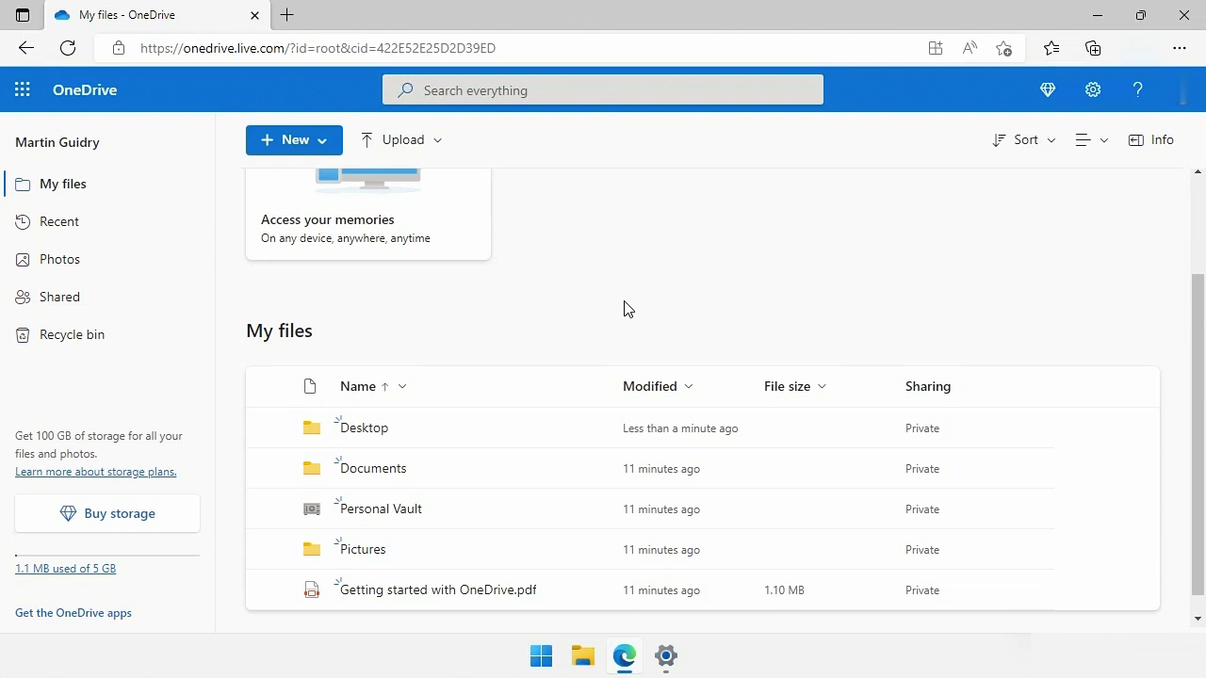
{"action": "left_click", "coordinate": [374, 431]}
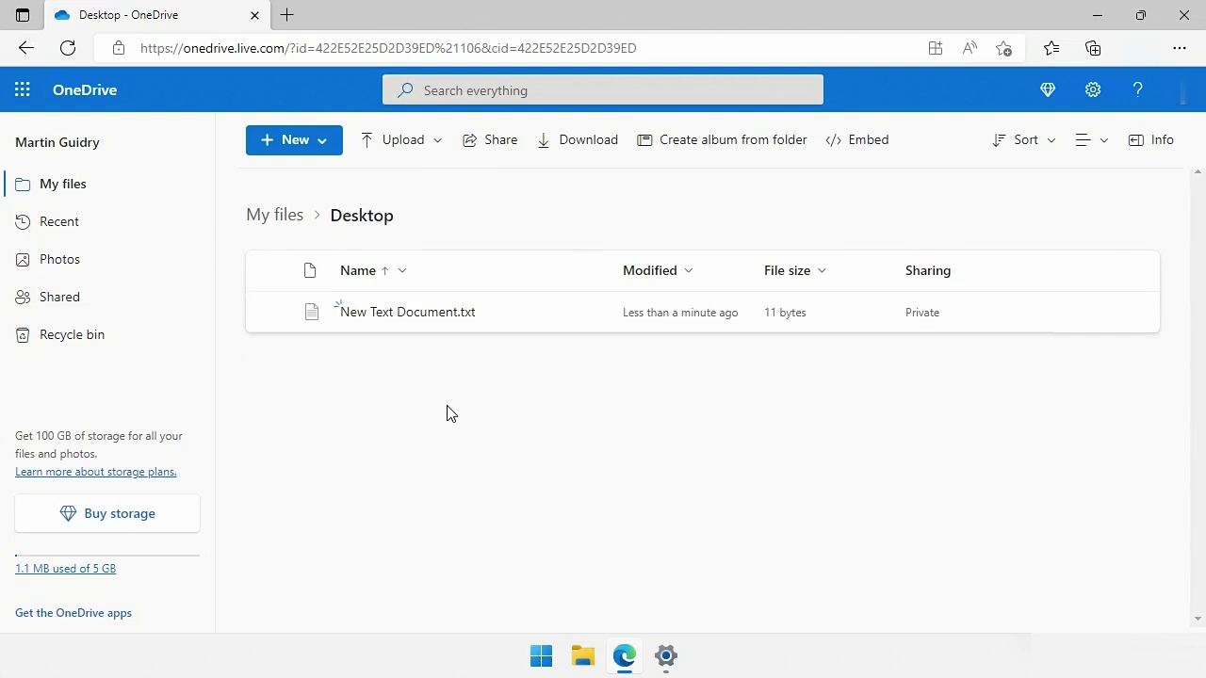
{"action": "left_click", "coordinate": [429, 325]}
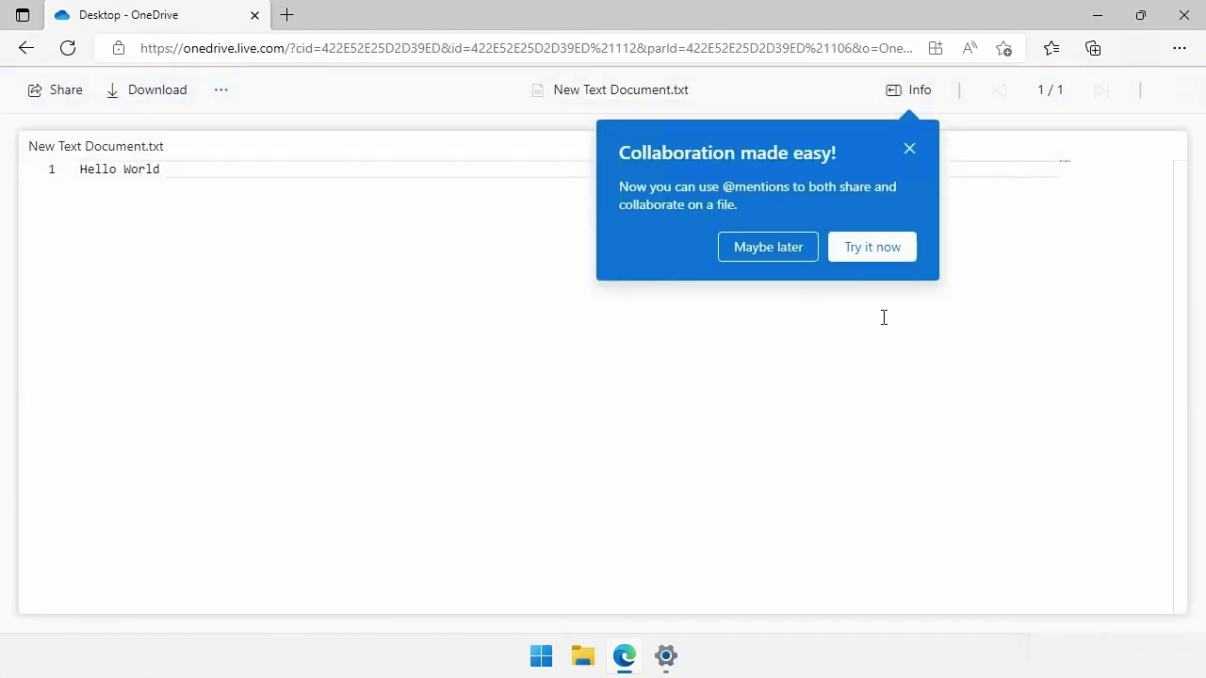
{"action": "left_click", "coordinate": [789, 256]}
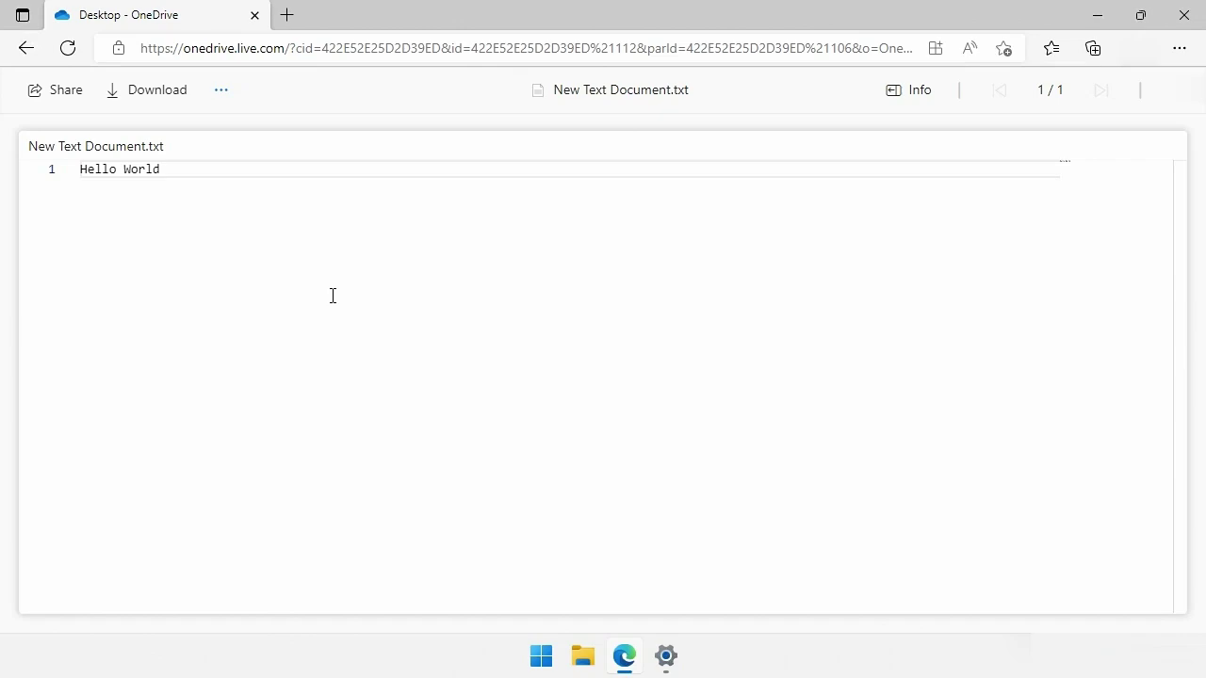
{"action": "left_click", "coordinate": [1184, 15]}
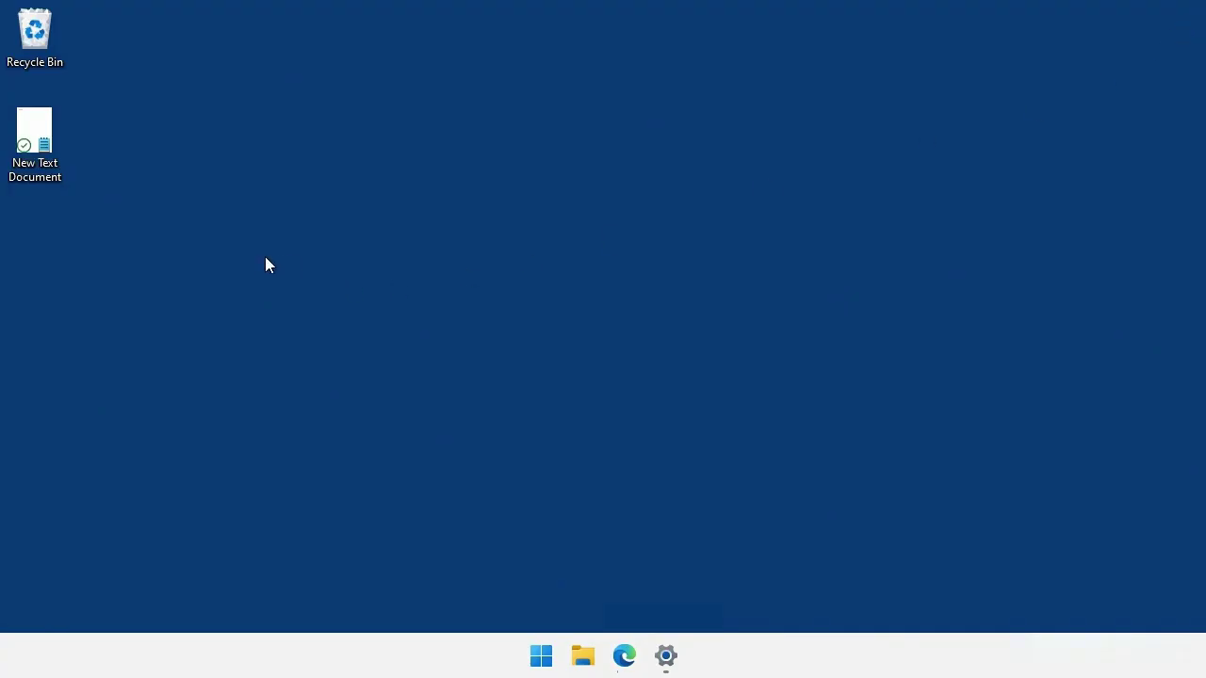
Step: Delete the New Text Document file from the desktop
{"action": "right_click", "coordinate": [41, 137]}
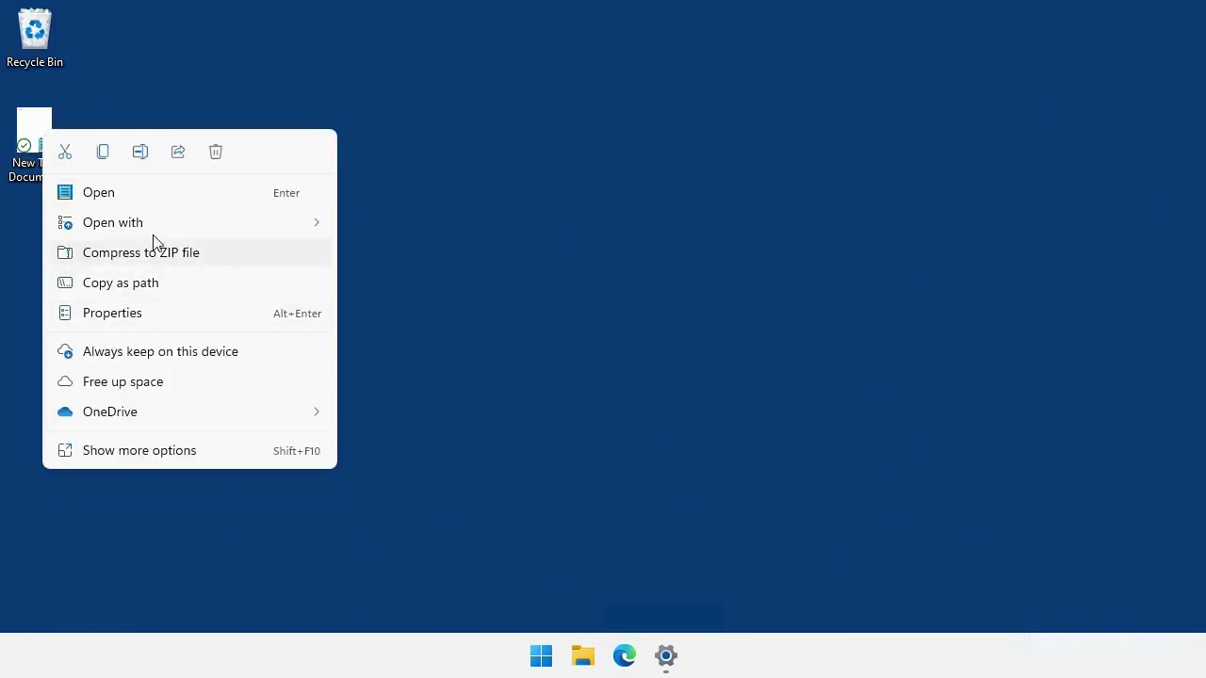
{"action": "left_click", "coordinate": [215, 152]}
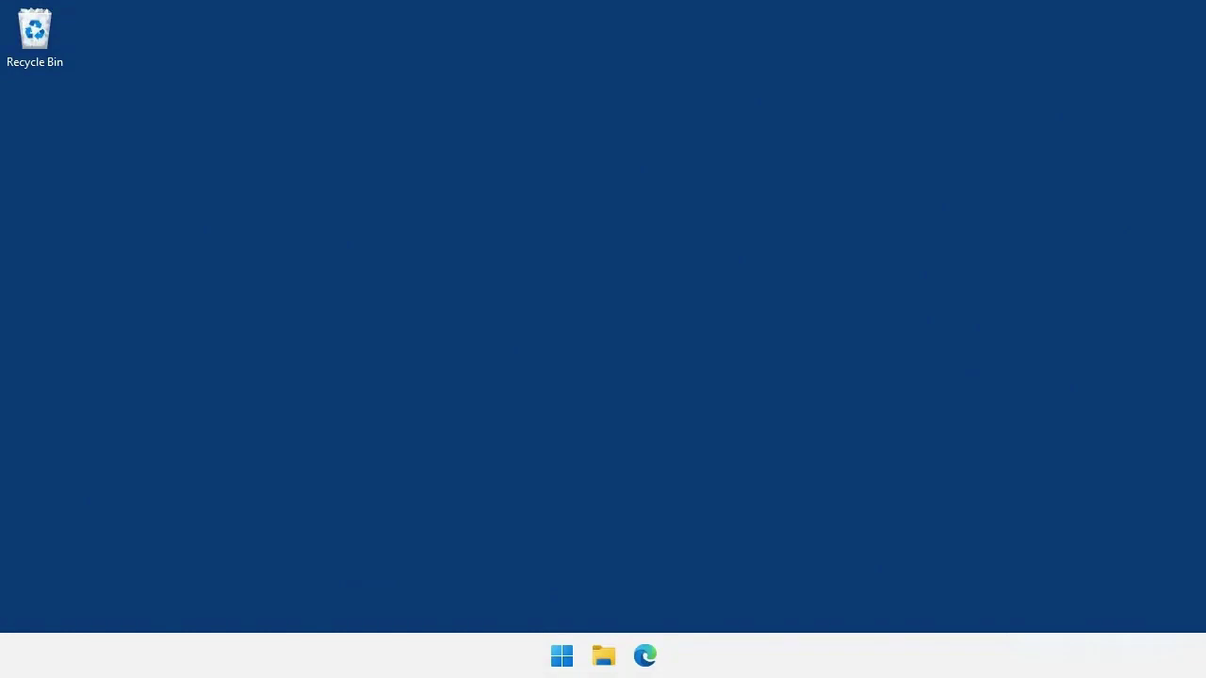
Step: Find Reset this PC by searching for "res", view its reset options, and cancel the reset
{"action": "left_click", "coordinate": [573, 659]}
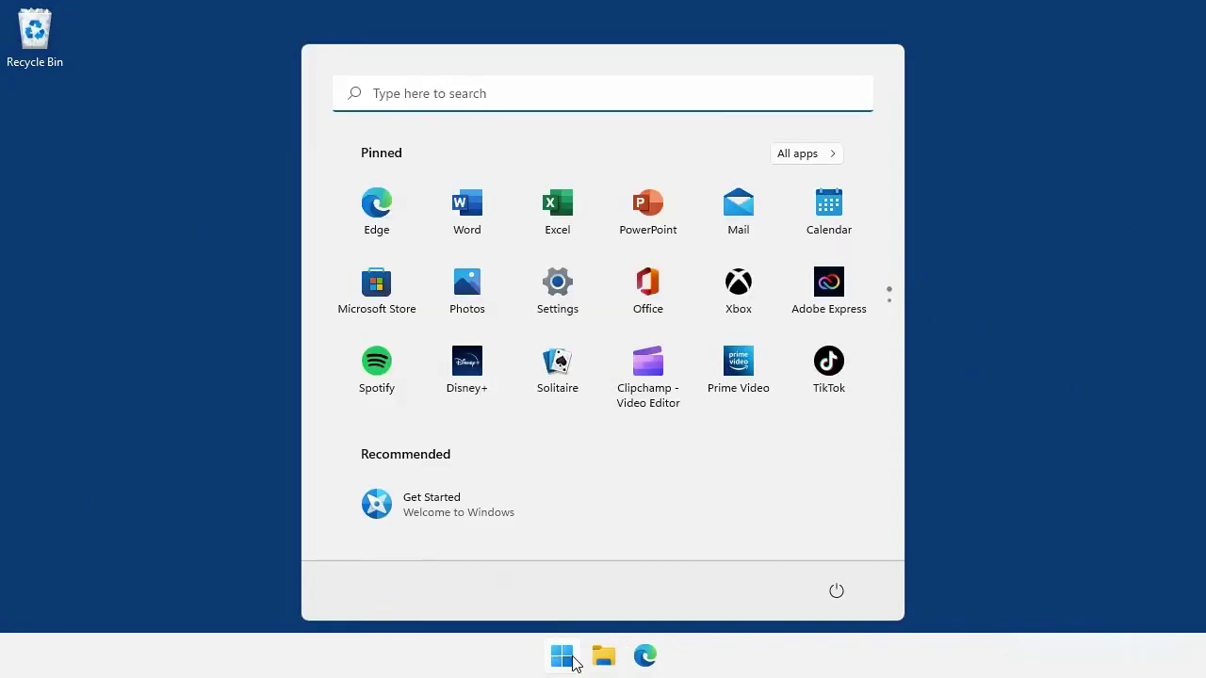
{"action": "type", "text": "res"}
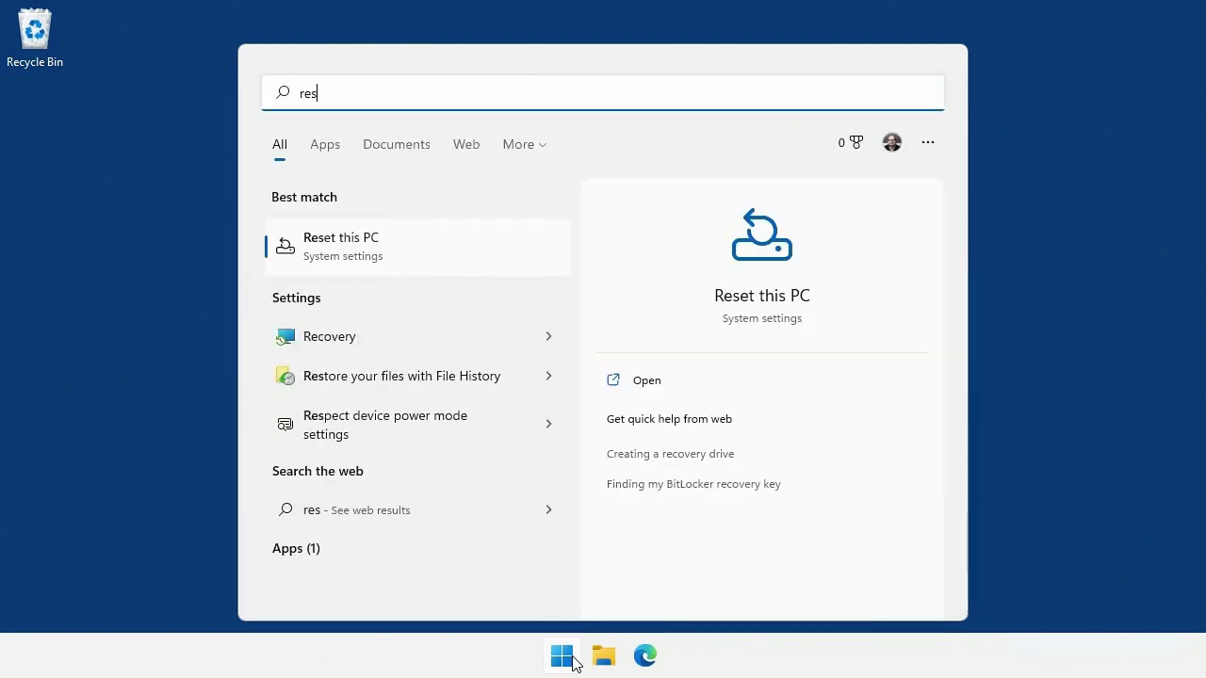
{"action": "left_click", "coordinate": [379, 257]}
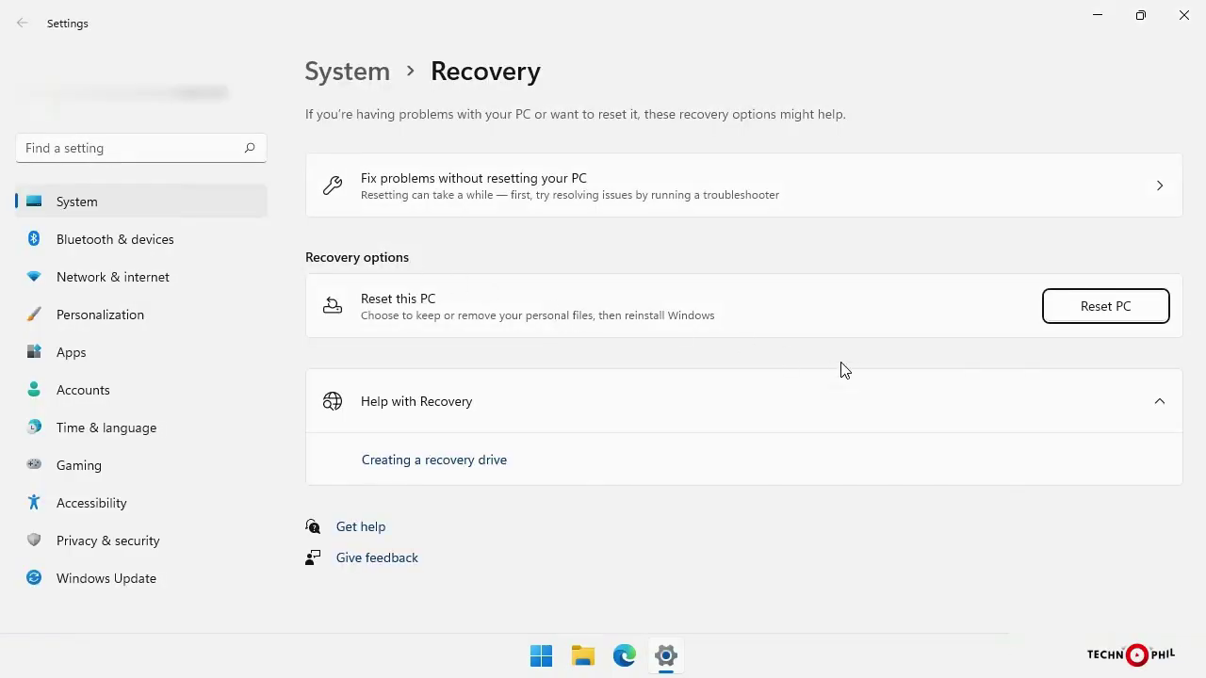
{"action": "left_click", "coordinate": [1106, 311]}
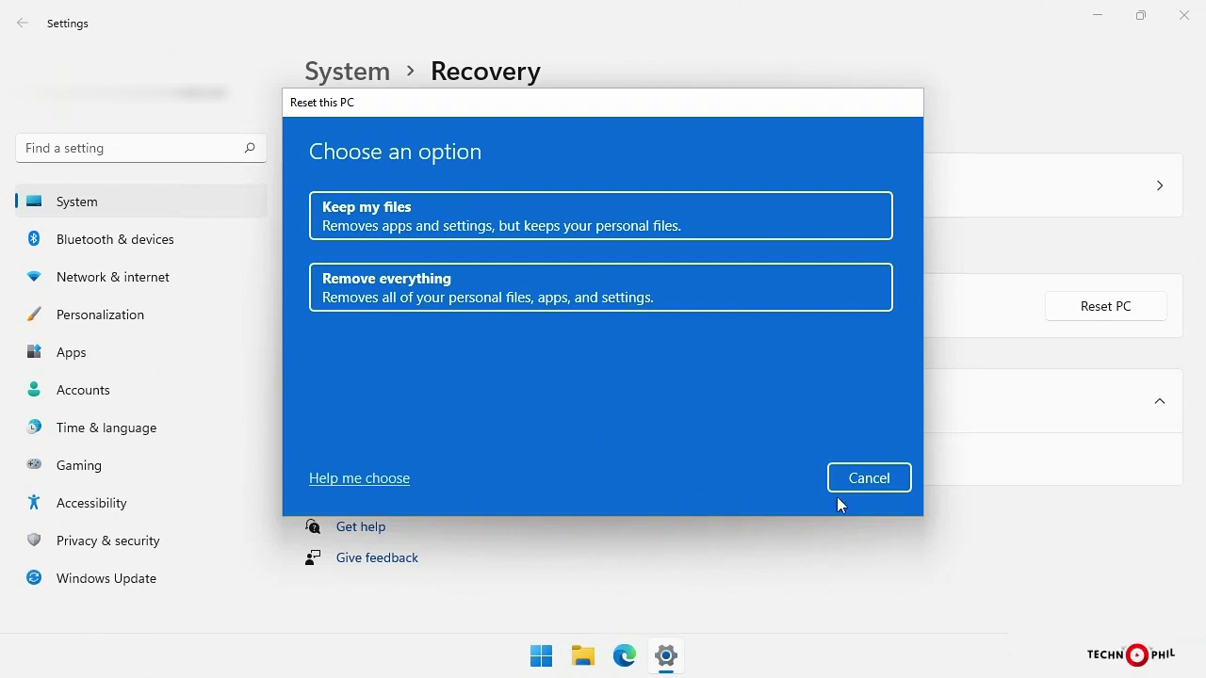
{"action": "left_click", "coordinate": [867, 483]}
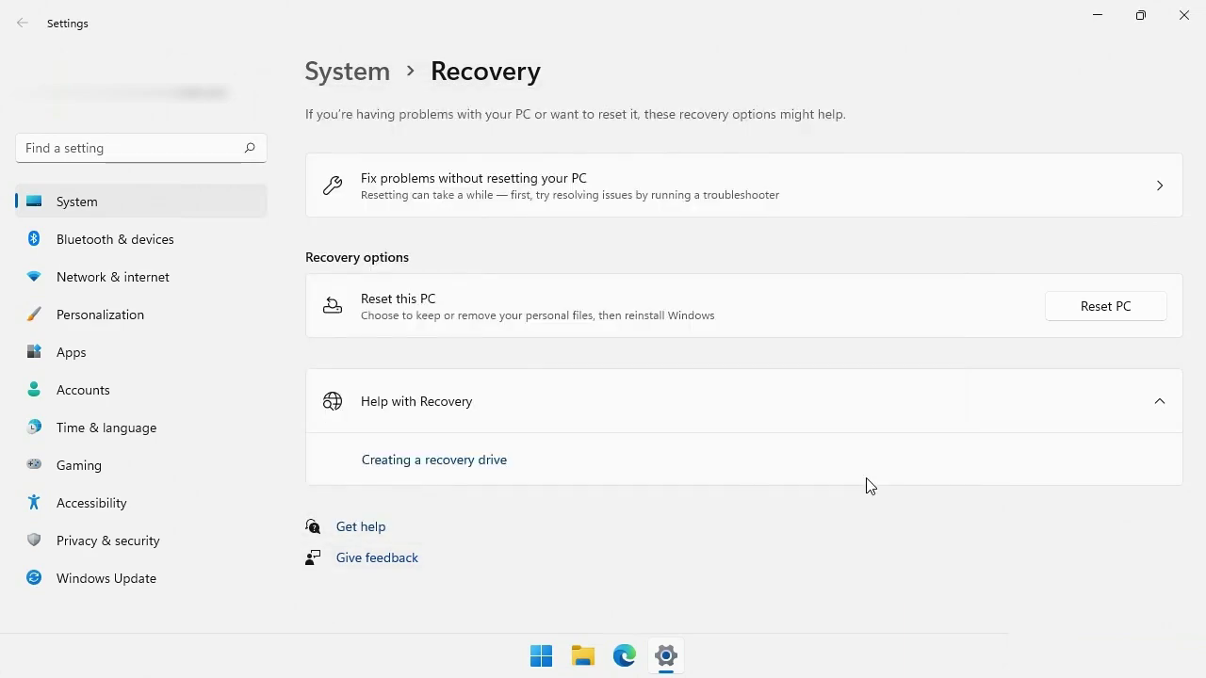